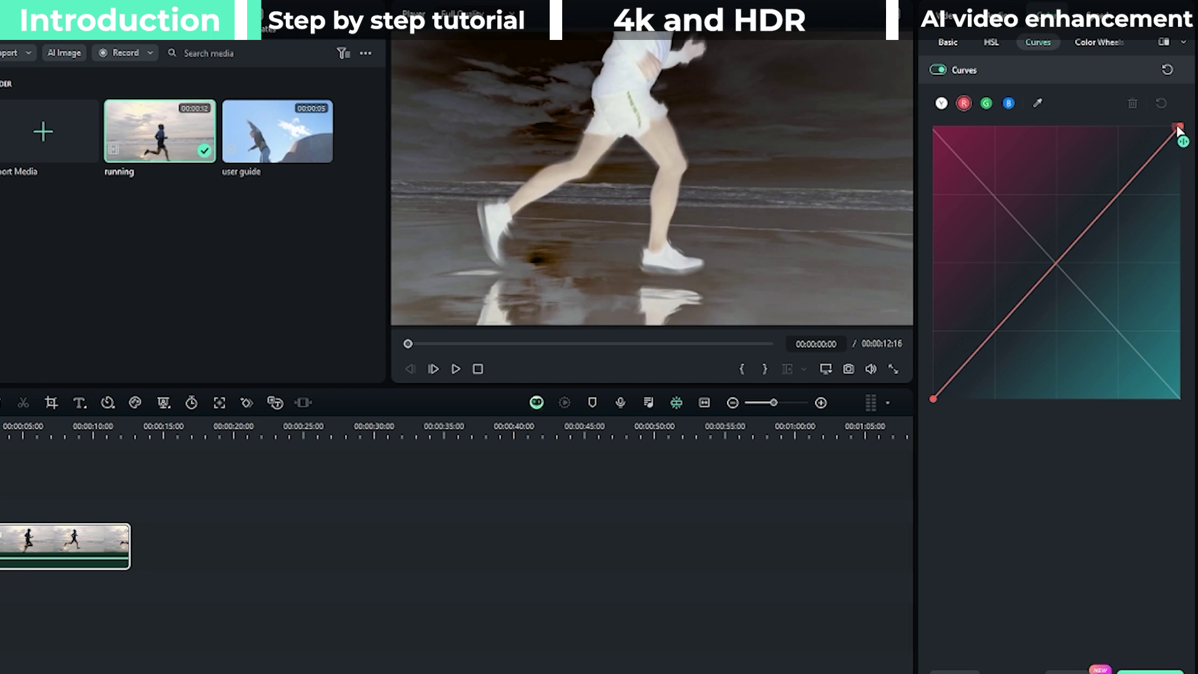
# - Lower the red channel's top curve point to tint the inverted clip teal
pyautogui.moveTo(1176, 128); pyautogui.dragTo(1180, 368)
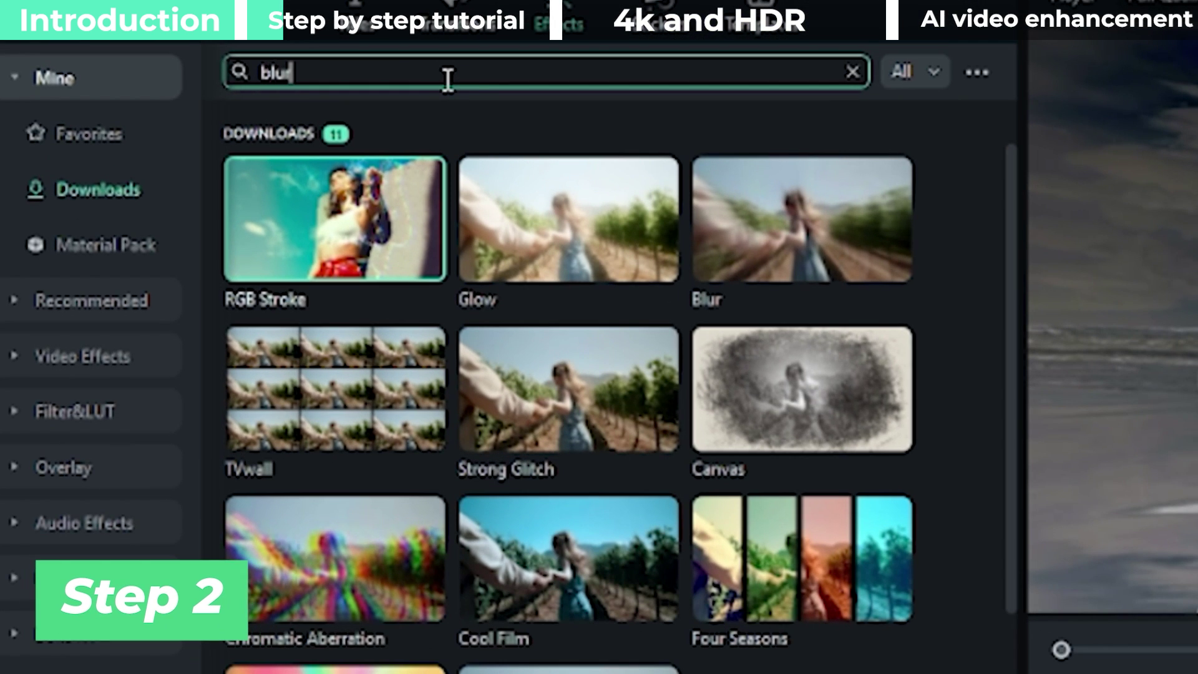
# - Add Blur from the 'blur' search results to the clip at 42% opacity
pyautogui.press('Return')
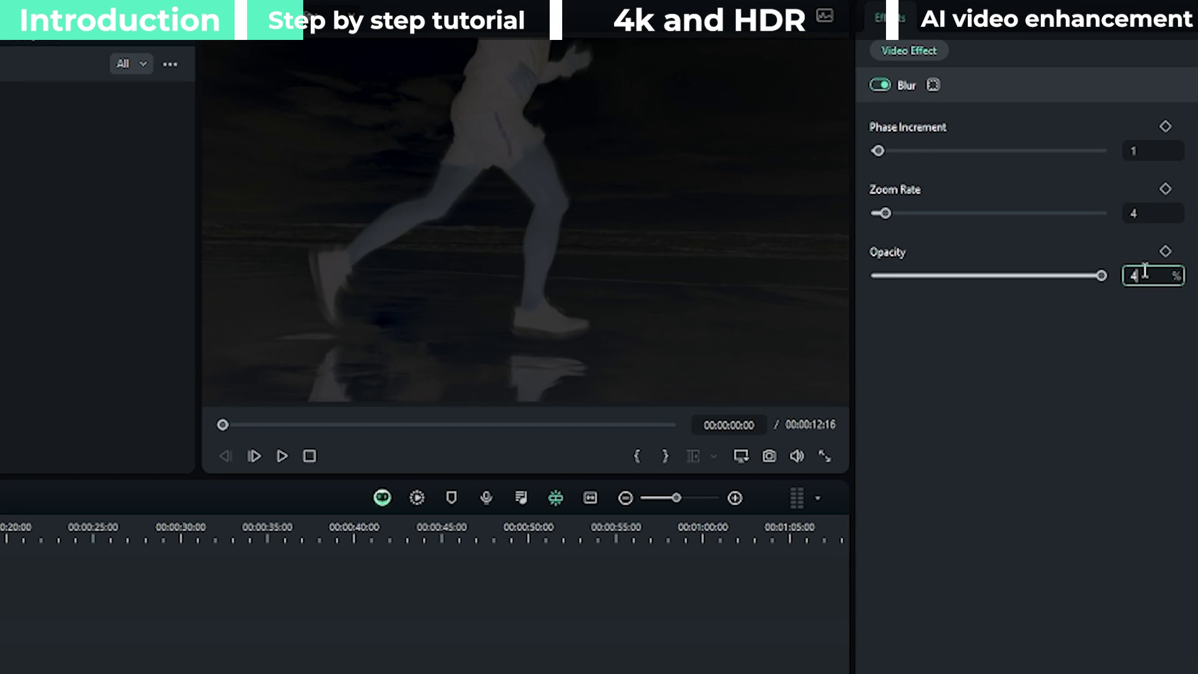
pyautogui.write('2')
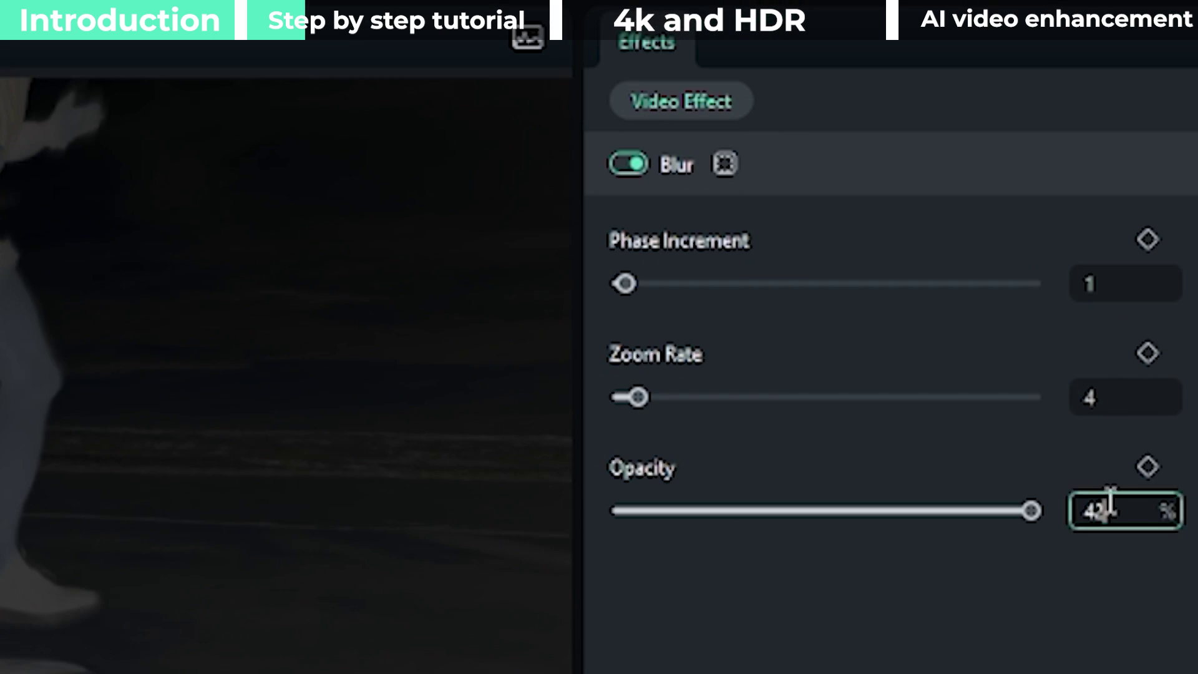
pyautogui.press('Return')
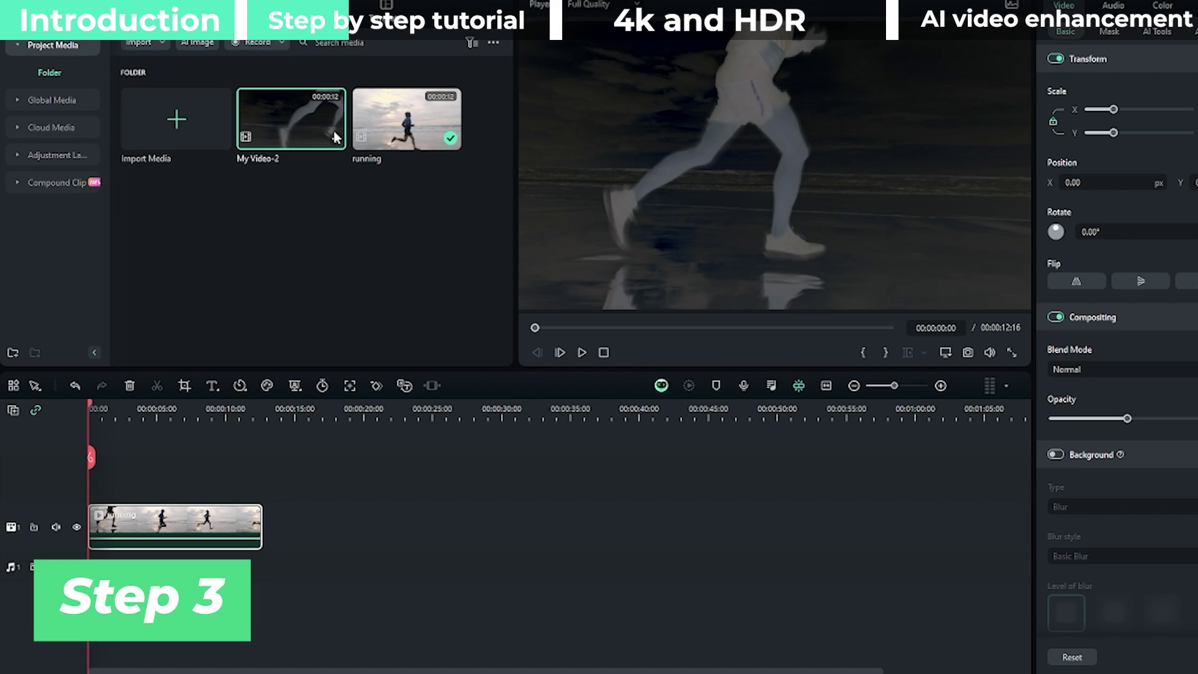
# - Put My Video-2 on track two with the running clip above, then browse stock solids
pyautogui.moveTo(113, 468); pyautogui.dragTo(114, 470)
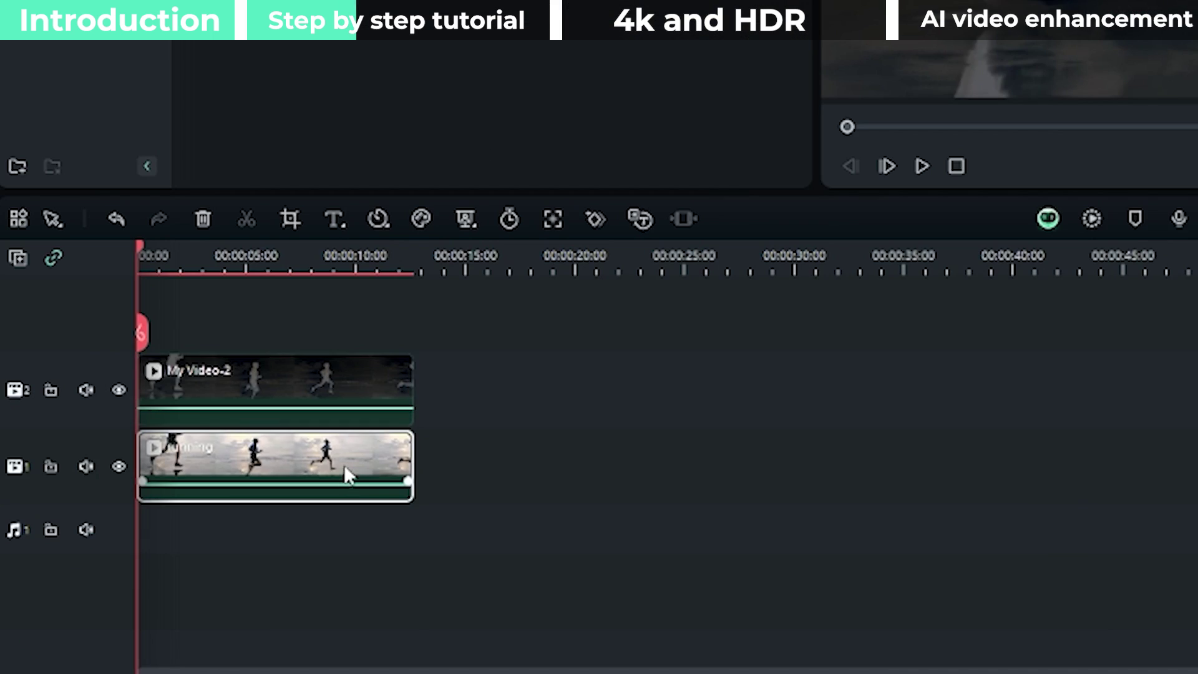
pyautogui.moveTo(348, 476); pyautogui.dragTo(344, 385)
pyautogui.moveTo(345, 335); pyautogui.dragTo(348, 346)
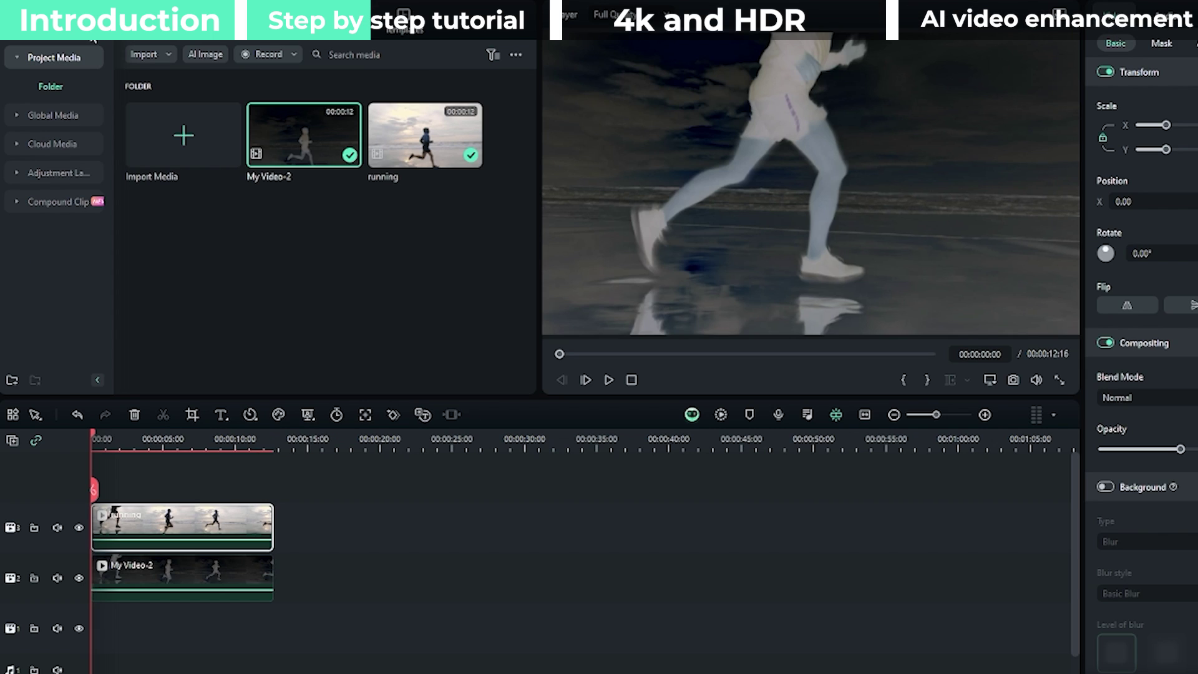
pyautogui.click(87, 22)
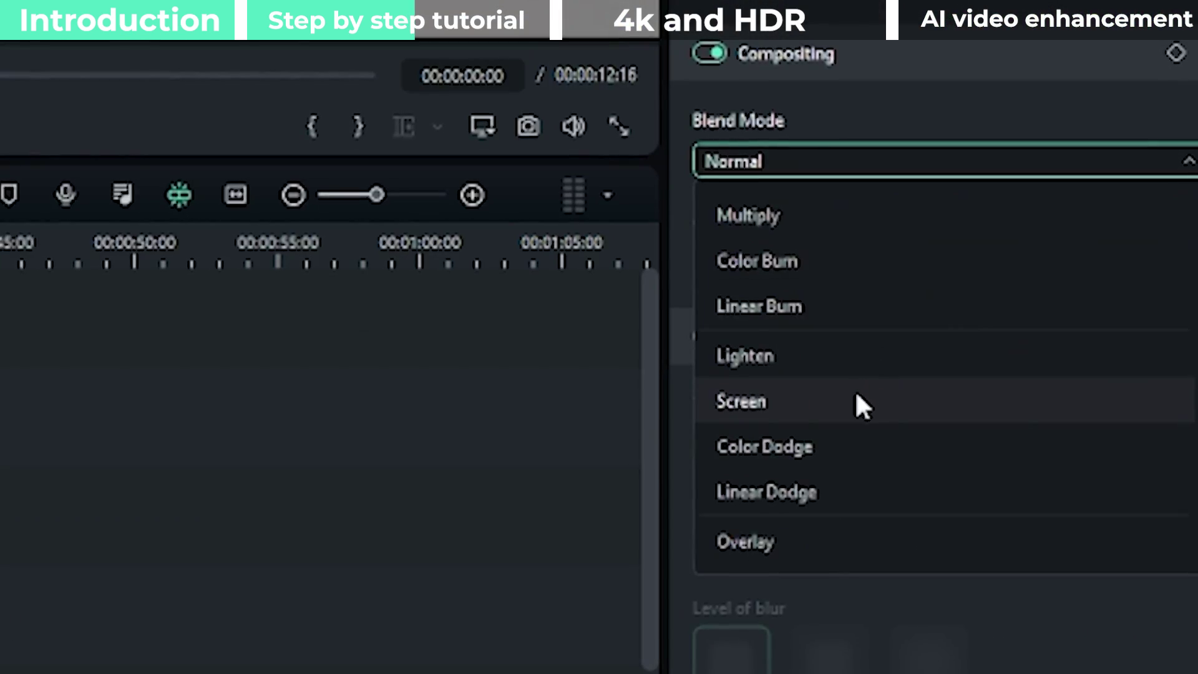
pyautogui.scroll(-3, 811, 410)
pyautogui.scroll(-3, 918, 441)
pyautogui.scroll(-1, 909, 375)
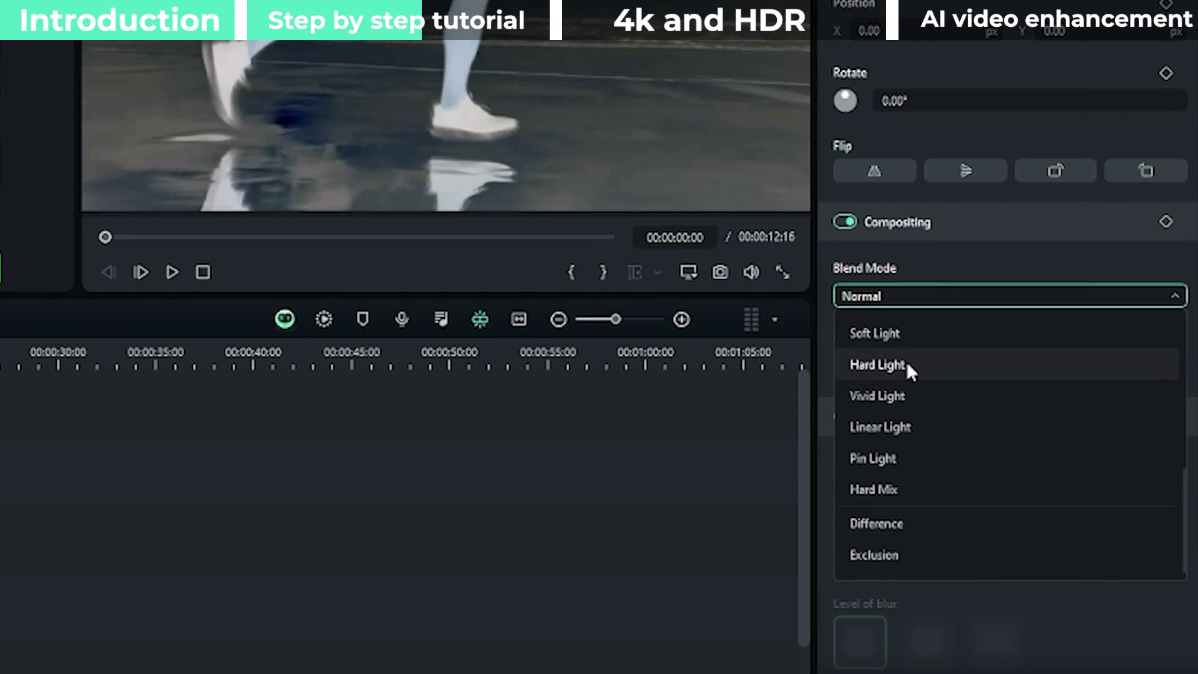
pyautogui.scroll(5, 893, 556)
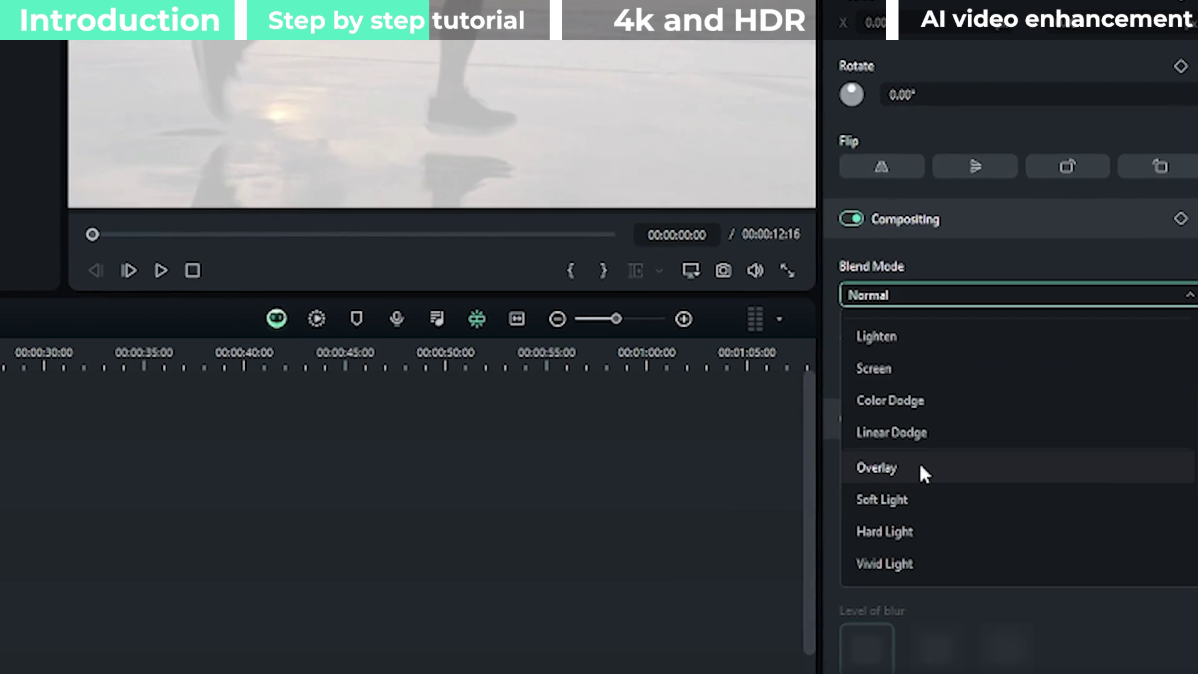
# - Choose Overlay as the layered clip's Compositing blend mode
pyautogui.click(920, 462)
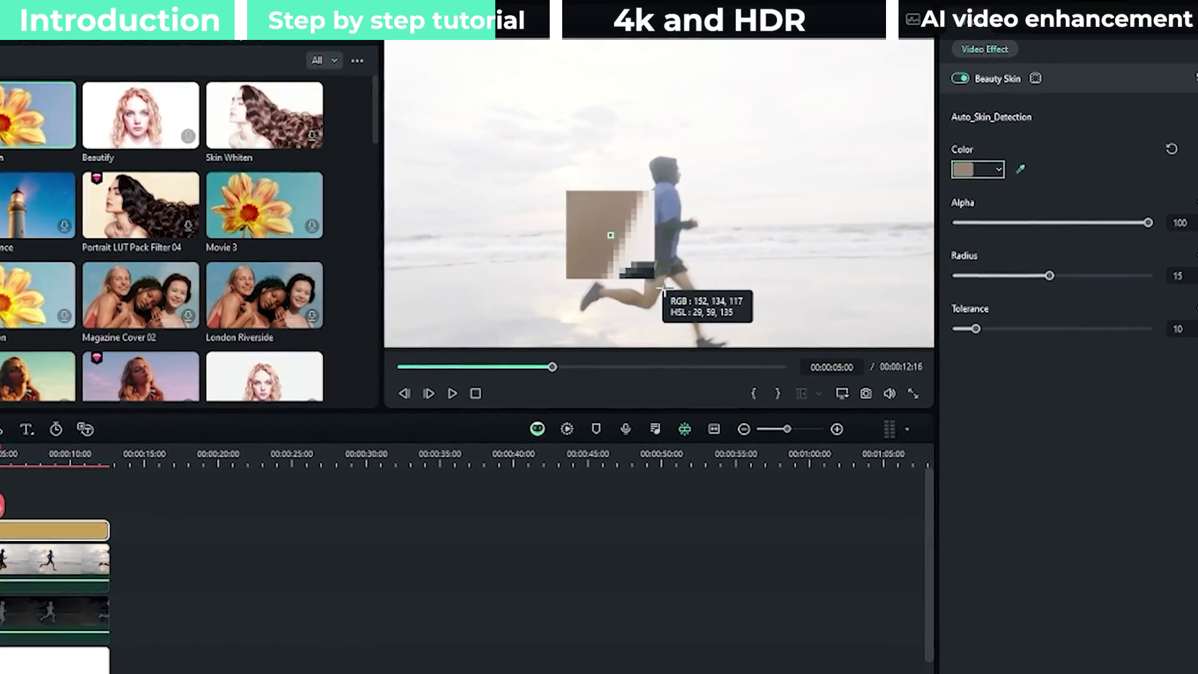
# - Sample the runner's skin tone in the preview as the Beauty Skin colour
pyautogui.click(658, 289)
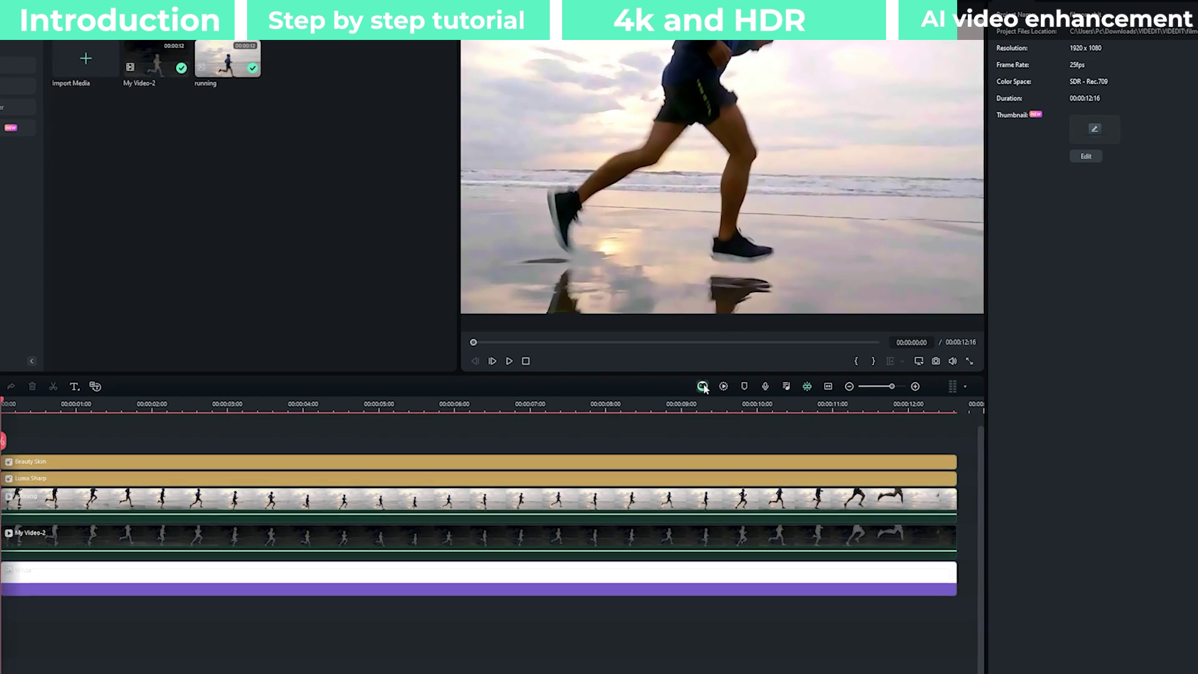
pyautogui.click(806, 435)
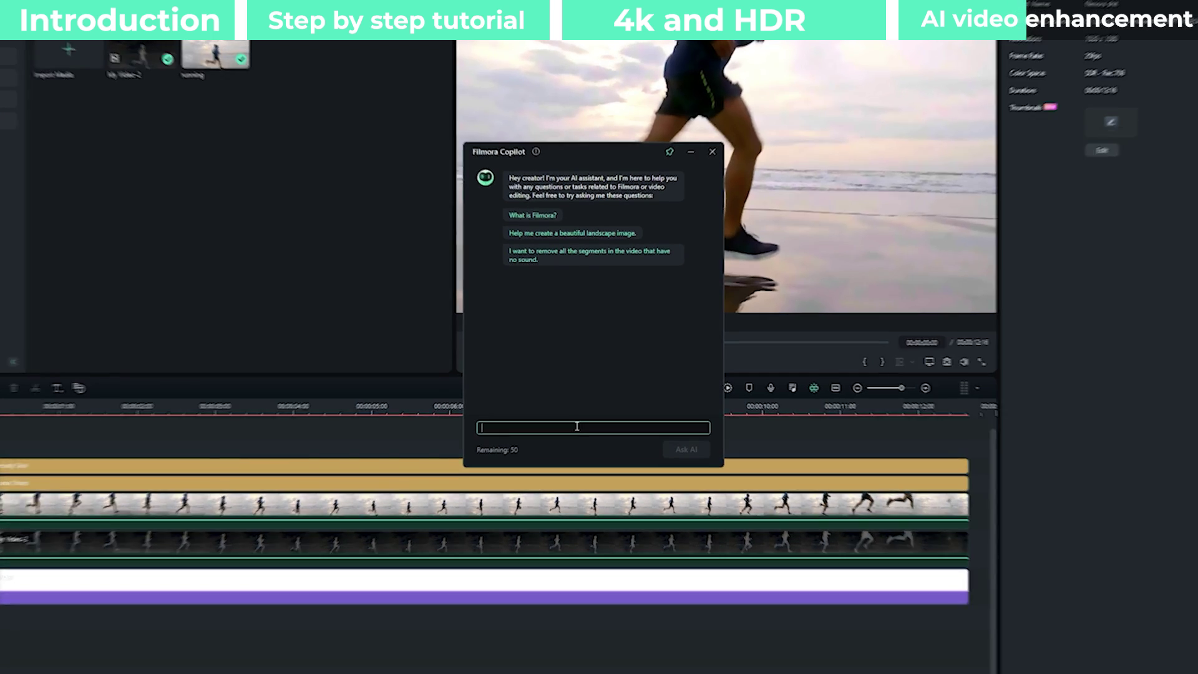
pyautogui.write('how to improve video qu')
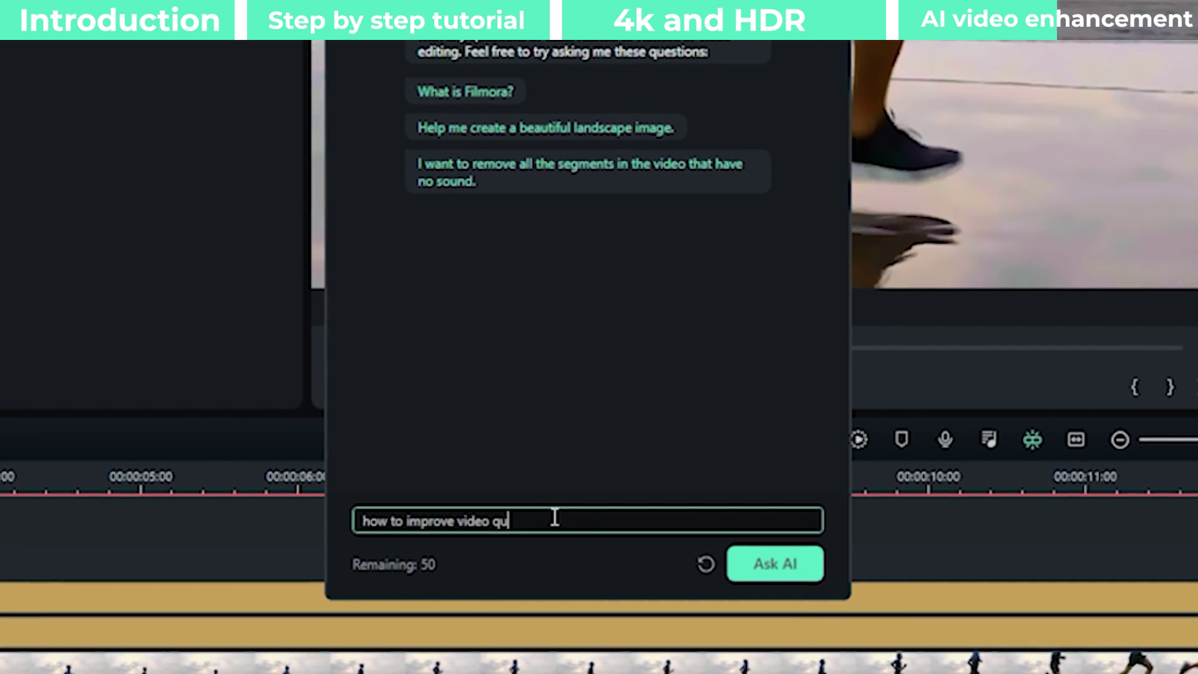